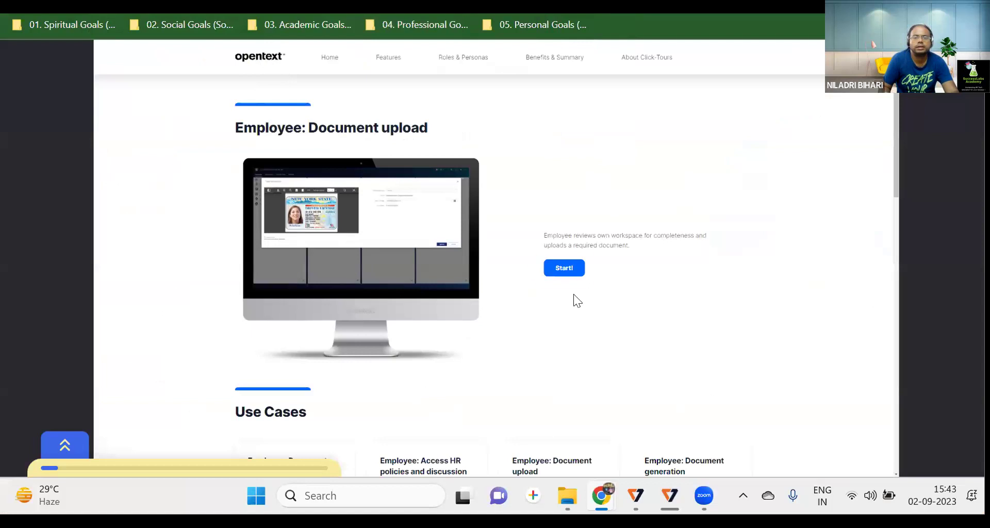
- Start the Employee: Document upload click-tour and open the employee's Personal Workspace
{"action": "left_click", "coordinate": [558, 265]}
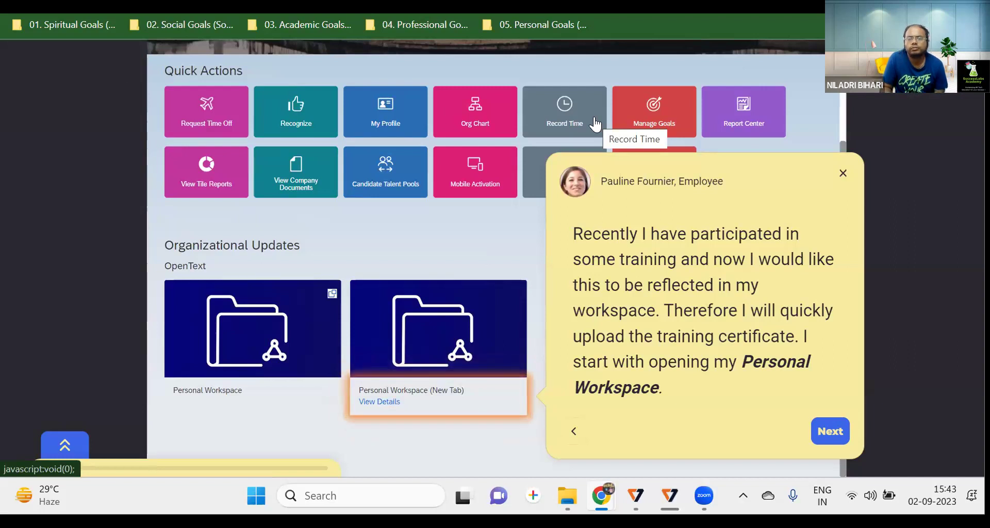
{"action": "scroll", "coordinate": [374, 238], "scroll_direction": "up", "scroll_amount": 3}
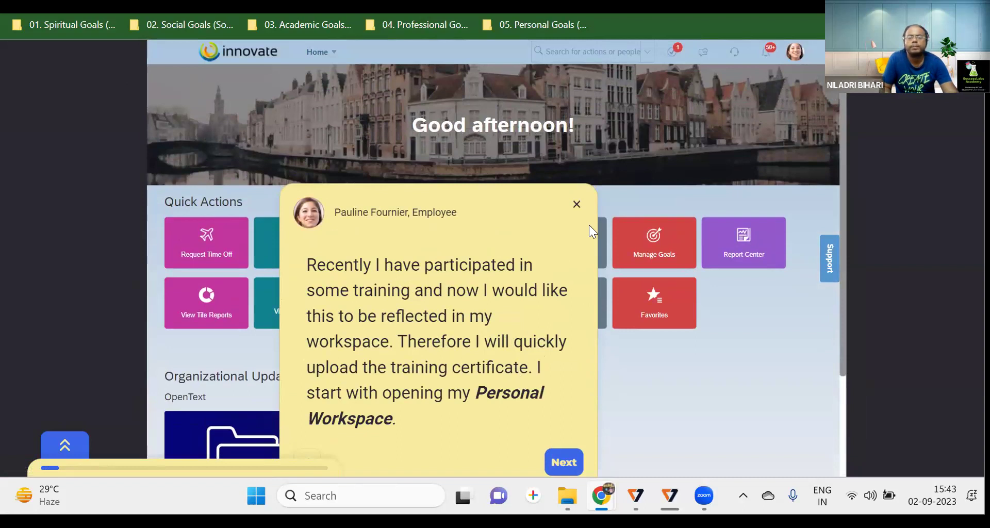
{"action": "left_click", "coordinate": [563, 463]}
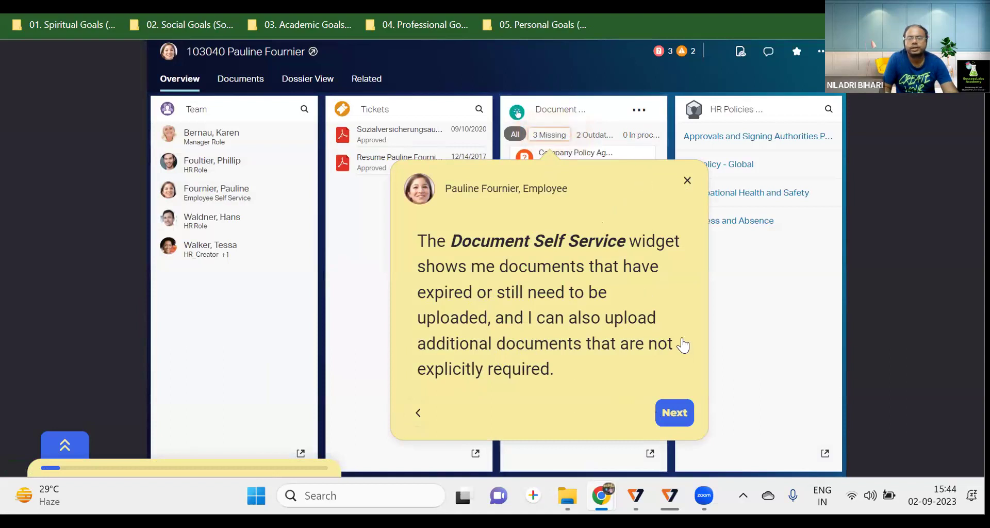
- Filter the Document Self Service widget to missing documents and begin uploading a new document from that widget
{"action": "left_click", "coordinate": [670, 409]}
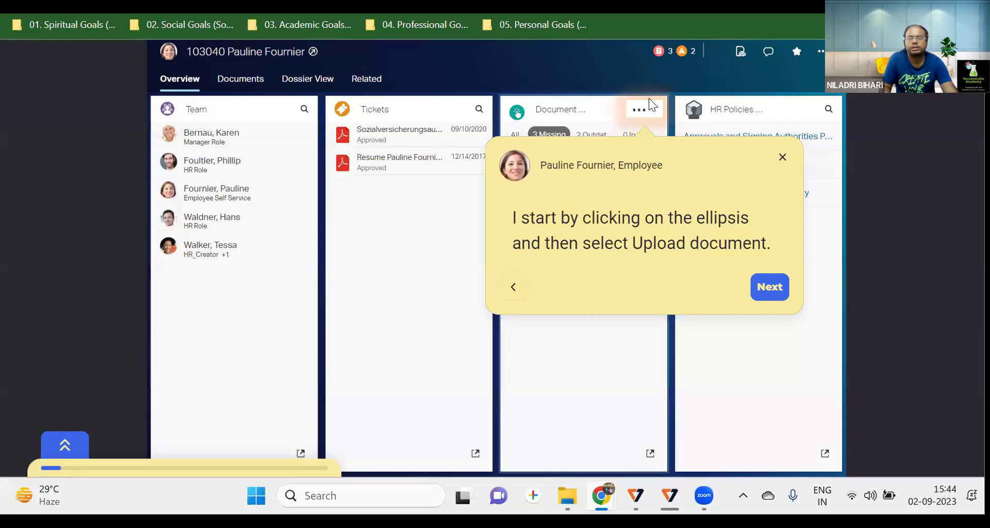
{"action": "left_click", "coordinate": [773, 287]}
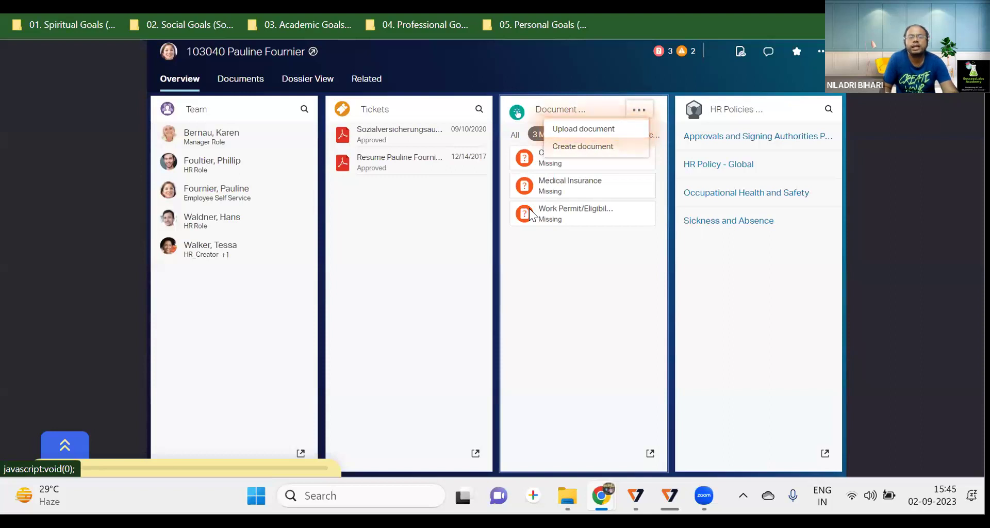
{"action": "left_click", "coordinate": [598, 138]}
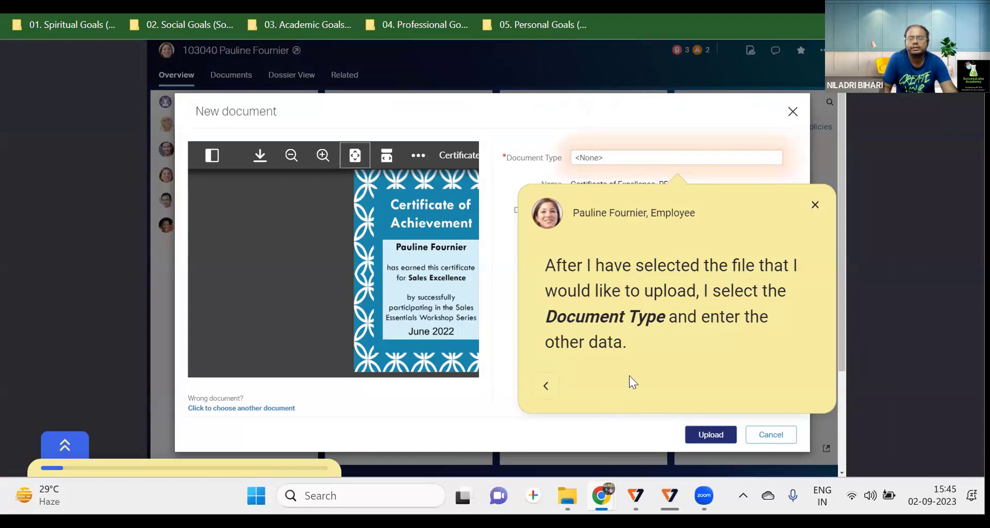
- Set the document type of Certificate of Excellence_PF.pdf to Training Certificate
{"action": "left_click", "coordinate": [815, 204]}
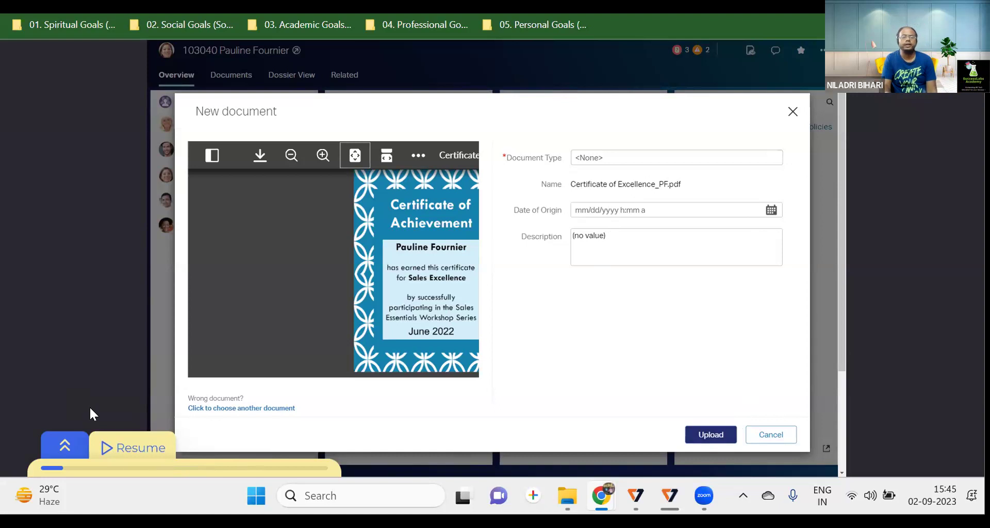
{"action": "left_click", "coordinate": [111, 444]}
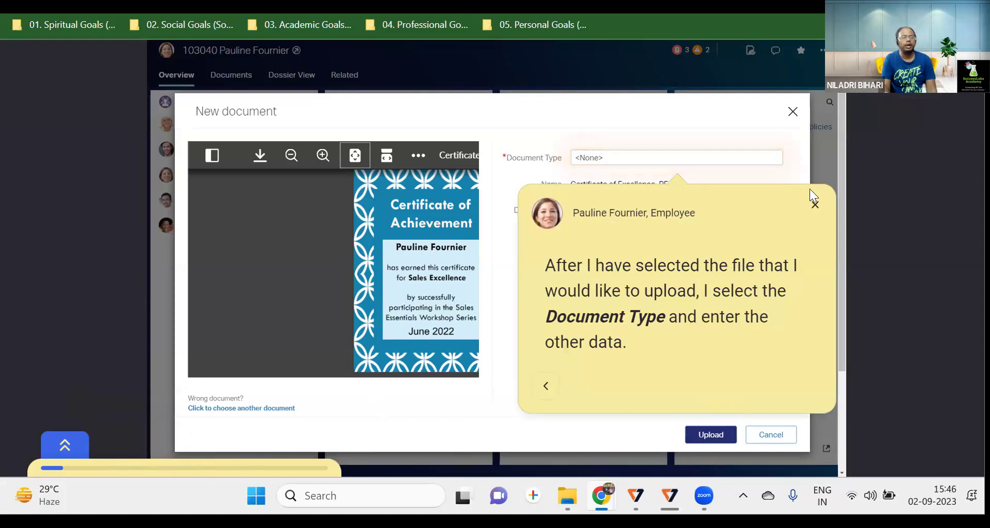
{"action": "left_click", "coordinate": [706, 163]}
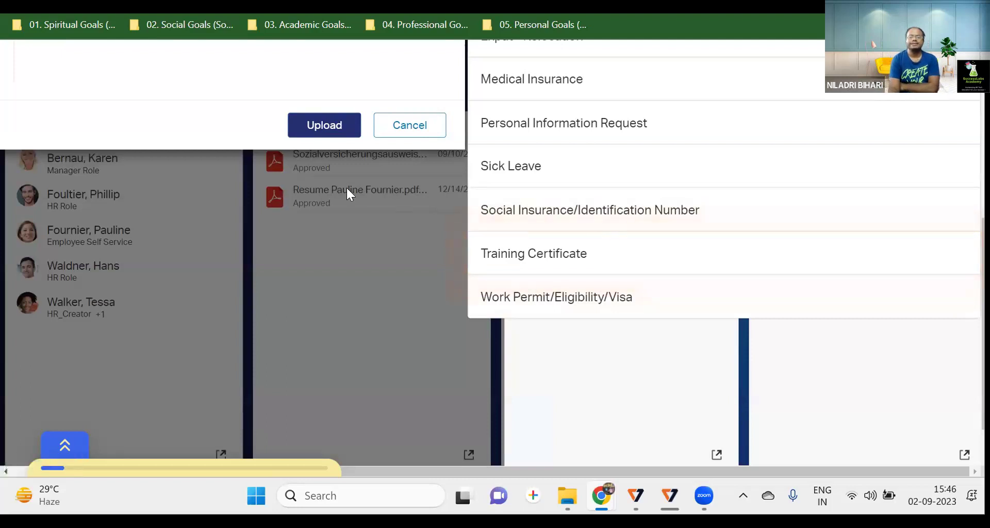
{"action": "scroll", "coordinate": [346, 188], "scroll_direction": "up", "scroll_amount": 3}
{"action": "scroll", "coordinate": [348, 189], "scroll_direction": "up", "scroll_amount": 2}
{"action": "scroll", "coordinate": [309, 177], "scroll_direction": "up", "scroll_amount": 3}
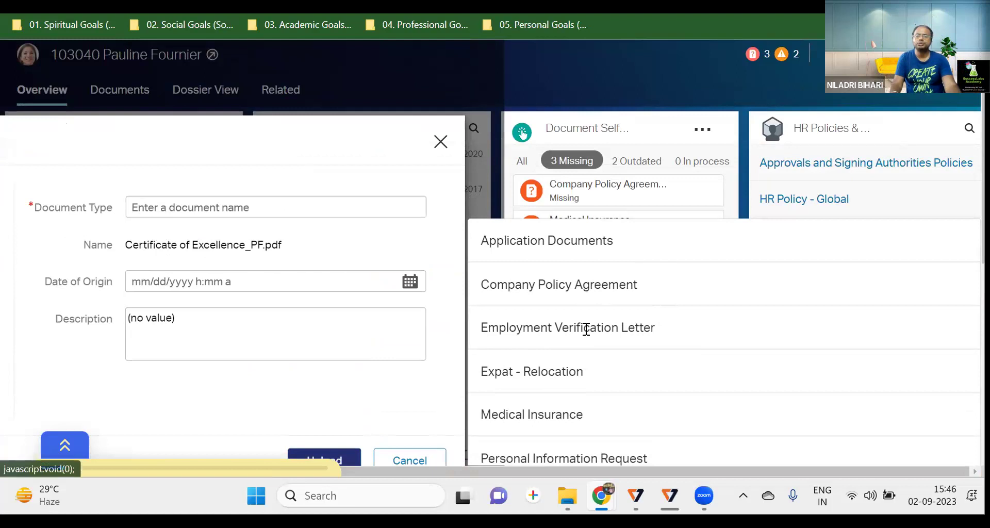
{"action": "scroll", "coordinate": [586, 329], "scroll_direction": "down", "scroll_amount": 4}
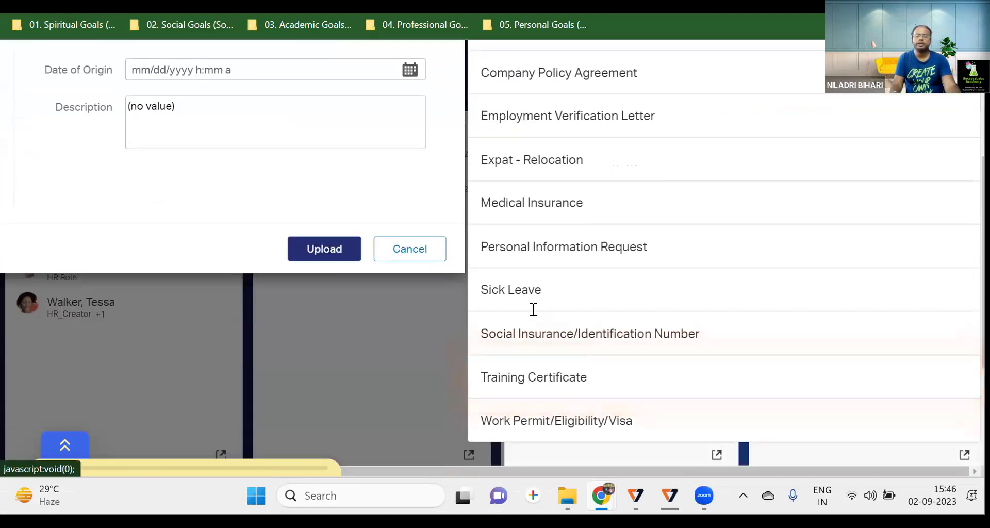
{"action": "left_click", "coordinate": [548, 373]}
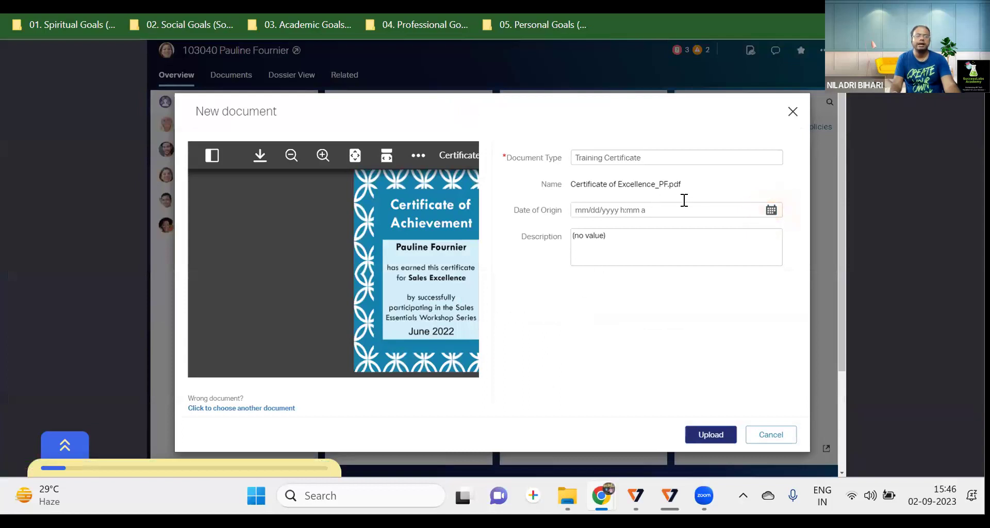
- Set the certificate's Date of Origin to 11/23/2022 2:25 PM using the calendar
{"action": "left_click", "coordinate": [771, 211]}
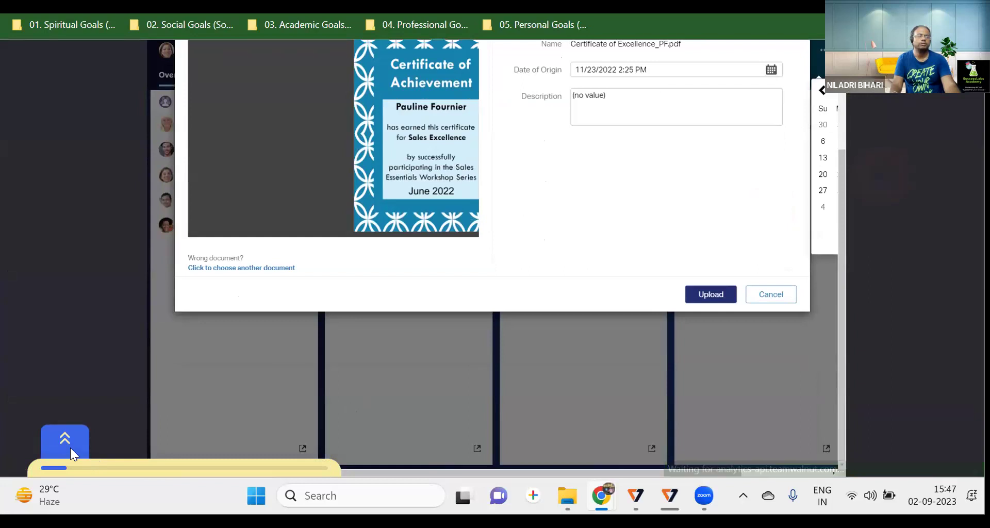
{"action": "scroll", "coordinate": [635, 287], "scroll_direction": "up", "scroll_amount": 3}
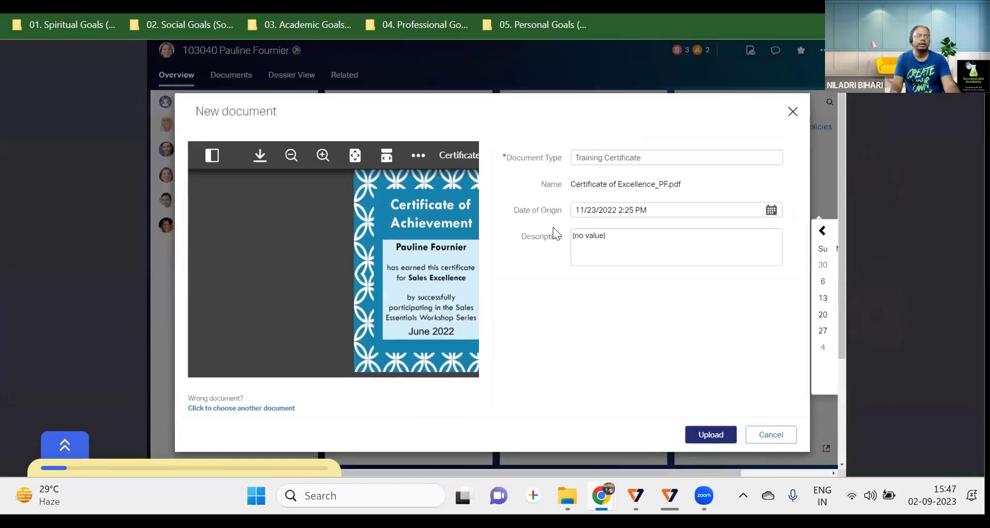
{"action": "scroll", "coordinate": [759, 358], "scroll_direction": "down", "scroll_amount": 3}
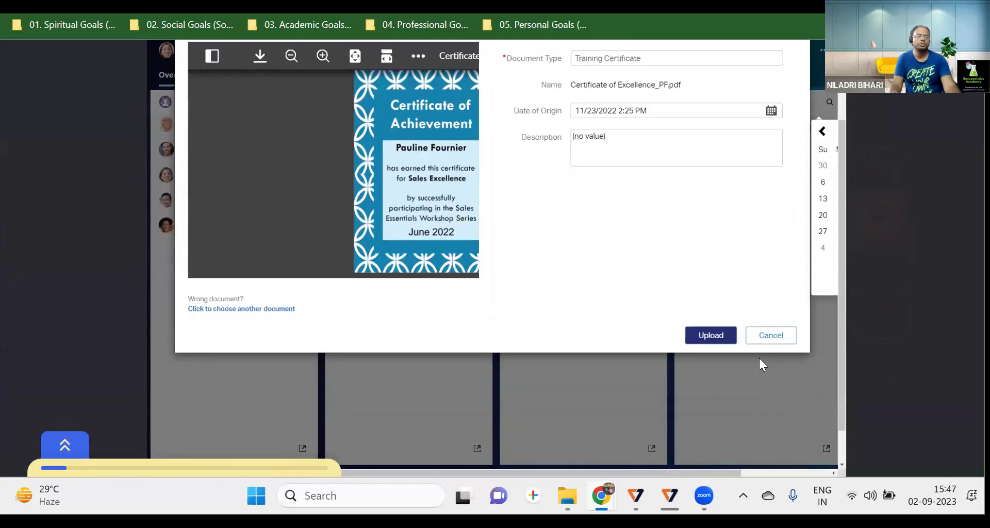
{"action": "scroll", "coordinate": [759, 358], "scroll_direction": "up", "scroll_amount": 3}
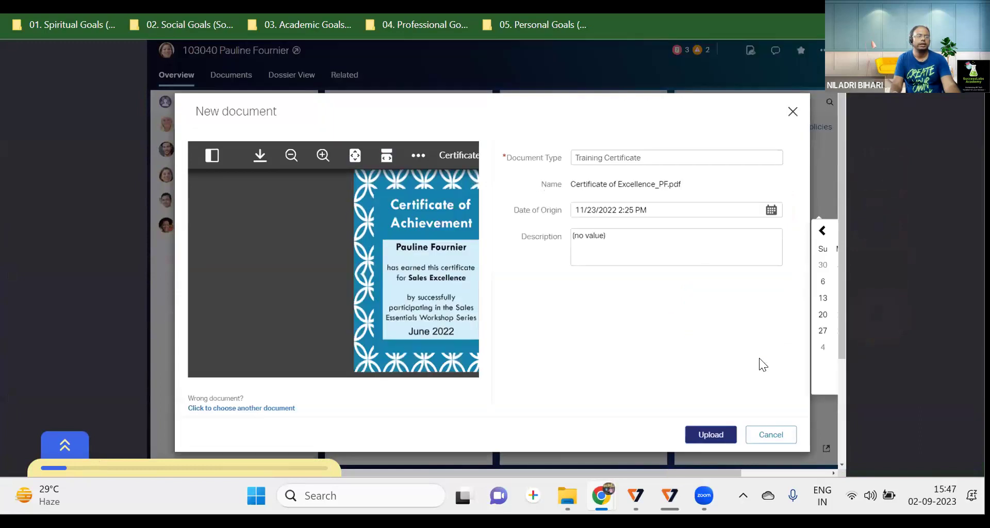
{"action": "scroll", "coordinate": [759, 358], "scroll_direction": "down", "scroll_amount": 3}
{"action": "left_click", "coordinate": [715, 293]}
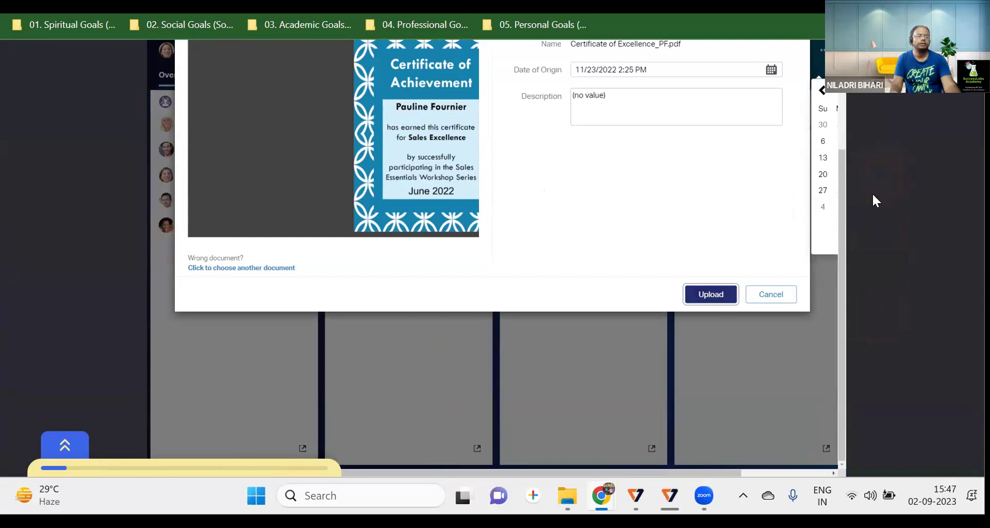
{"action": "left_click", "coordinate": [867, 172]}
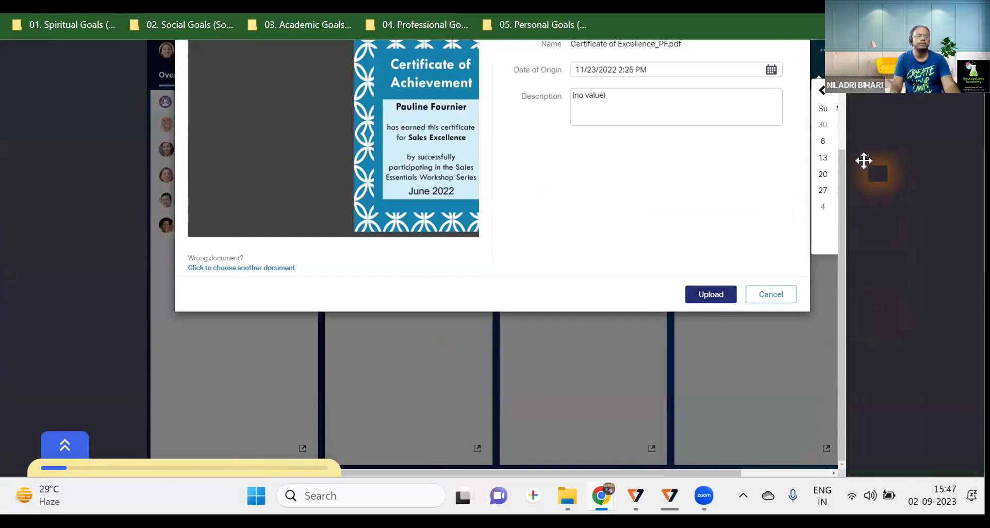
{"action": "scroll", "coordinate": [727, 242], "scroll_direction": "up", "scroll_amount": 3}
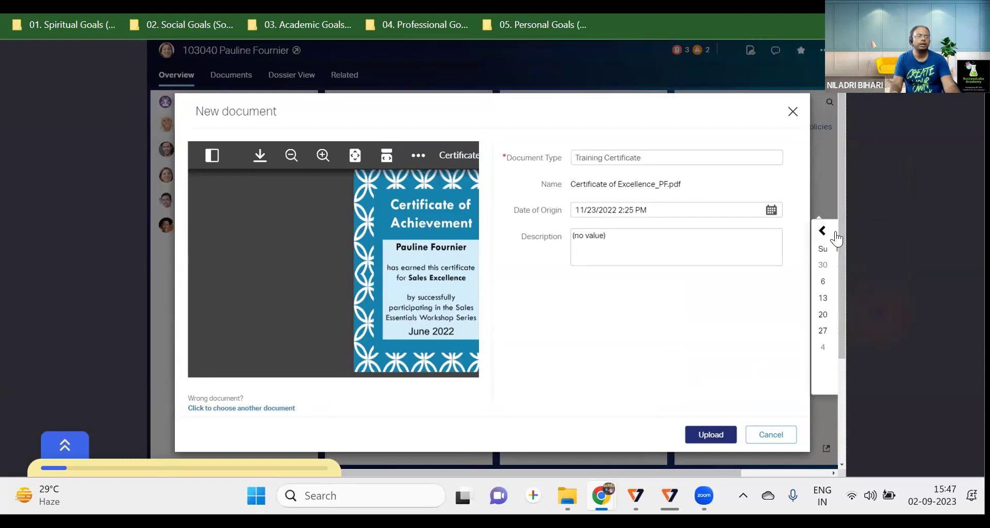
{"action": "left_click", "coordinate": [877, 313]}
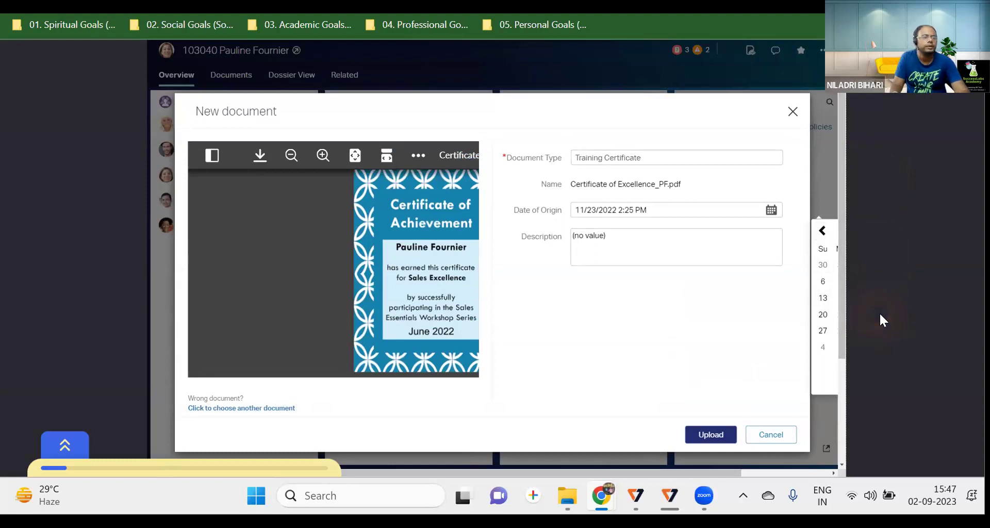
{"action": "scroll", "coordinate": [491, 469], "scroll_direction": "right", "scroll_amount": 3}
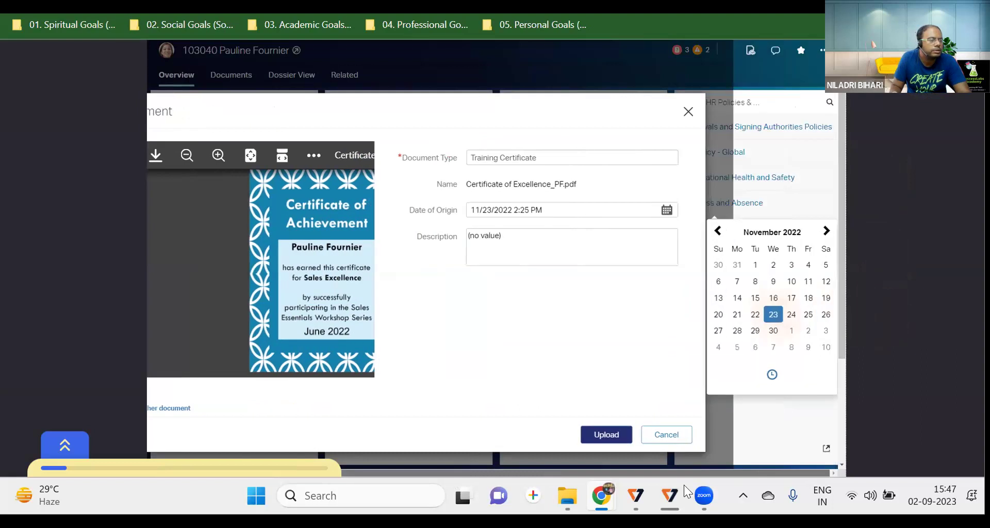
{"action": "left_click", "coordinate": [777, 318]}
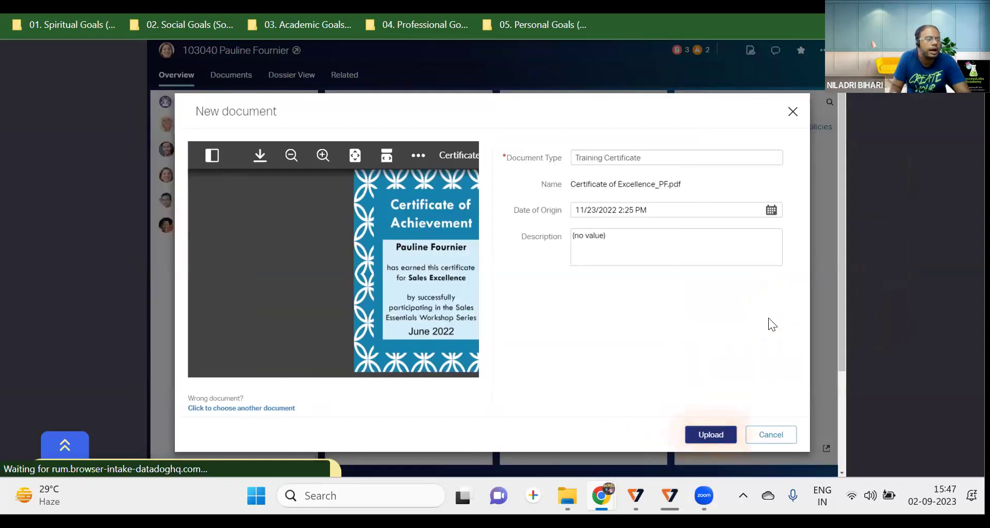
- Upload the training certificate and switch the workspace to the Dossier View
{"action": "left_click", "coordinate": [710, 433]}
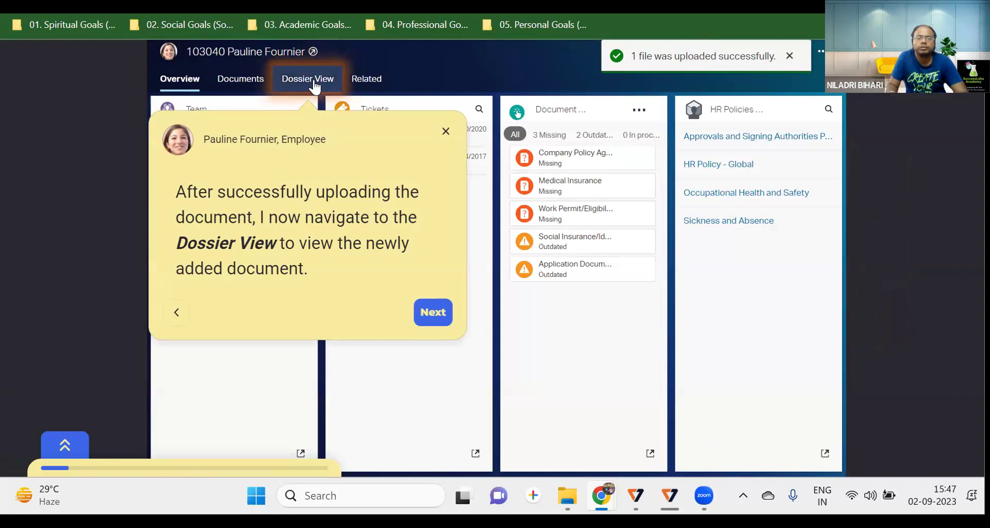
{"action": "left_click", "coordinate": [433, 314]}
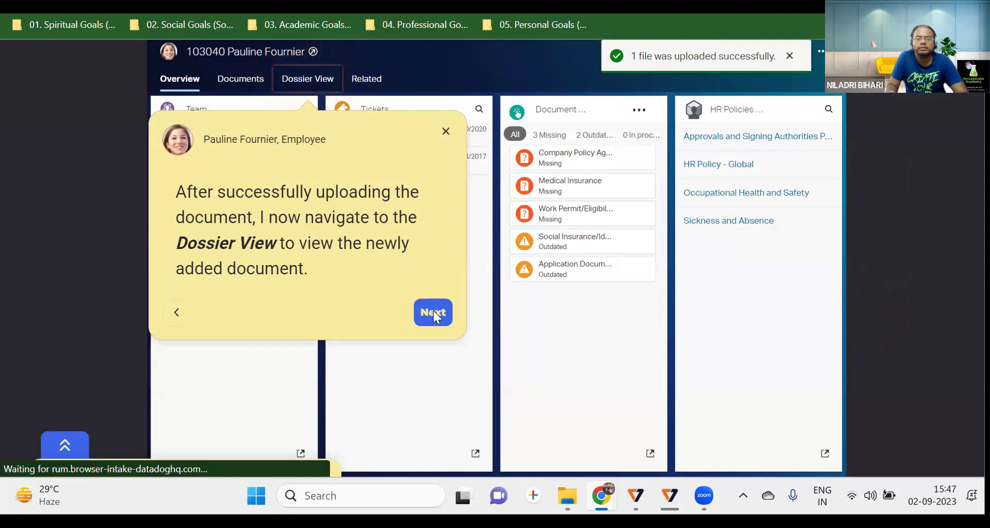
{"action": "left_click", "coordinate": [327, 81]}
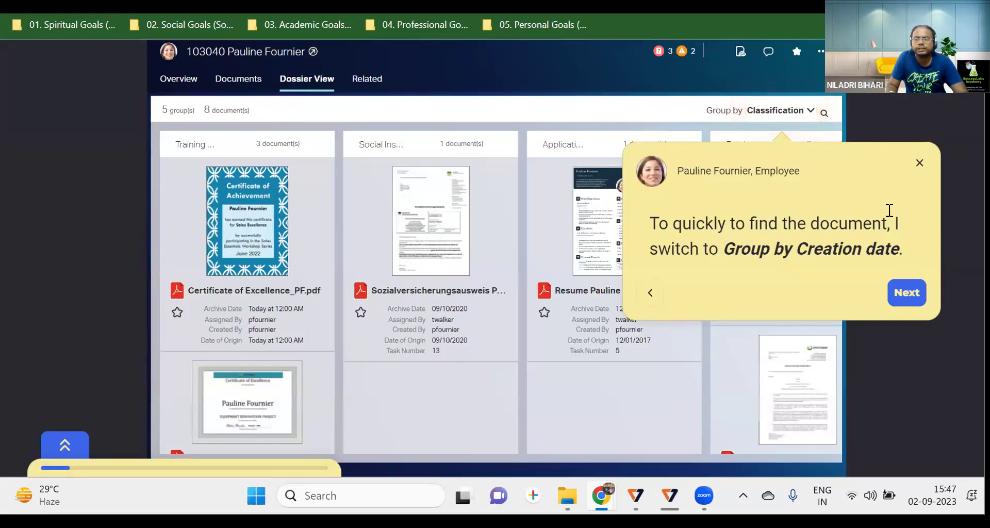
- Group the dossier documents by Creation date instead of Classification
{"action": "left_click", "coordinate": [906, 293]}
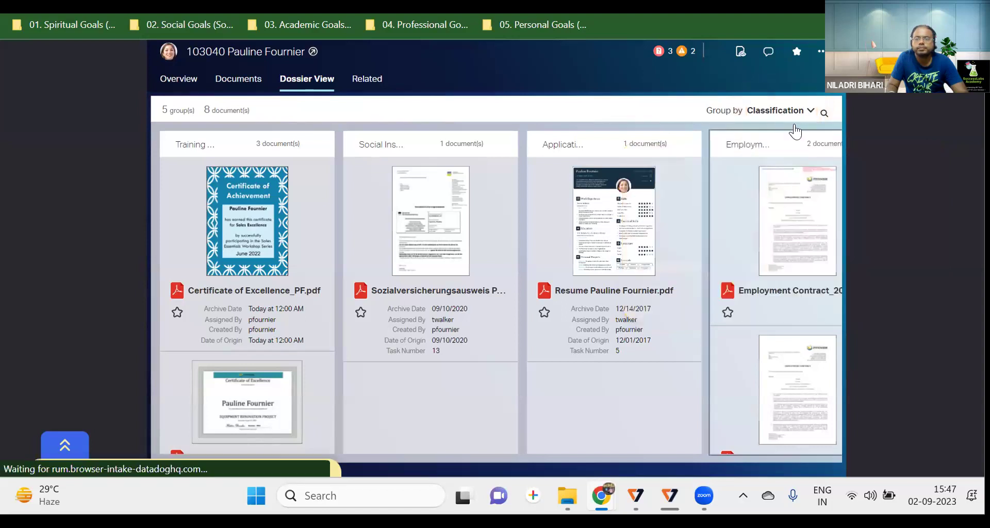
{"action": "left_click", "coordinate": [805, 111]}
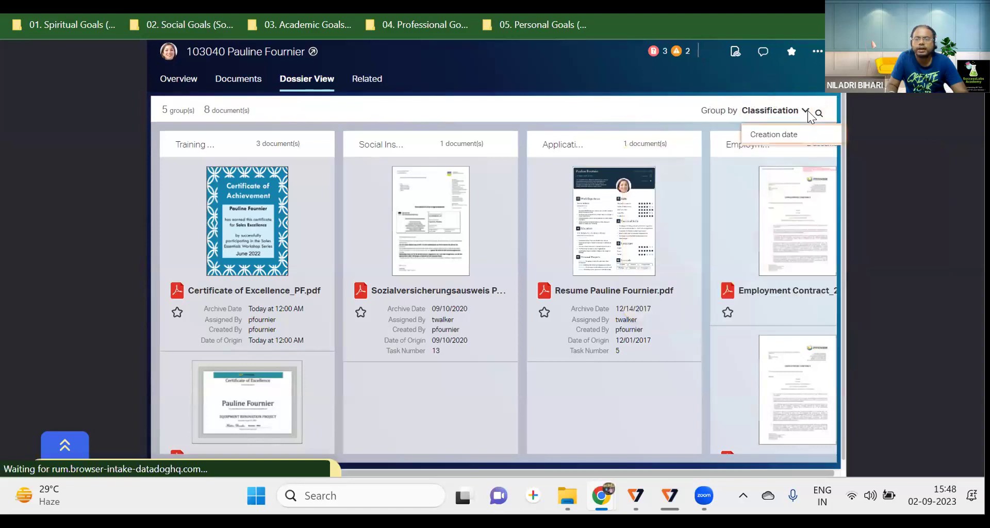
{"action": "left_click", "coordinate": [775, 136]}
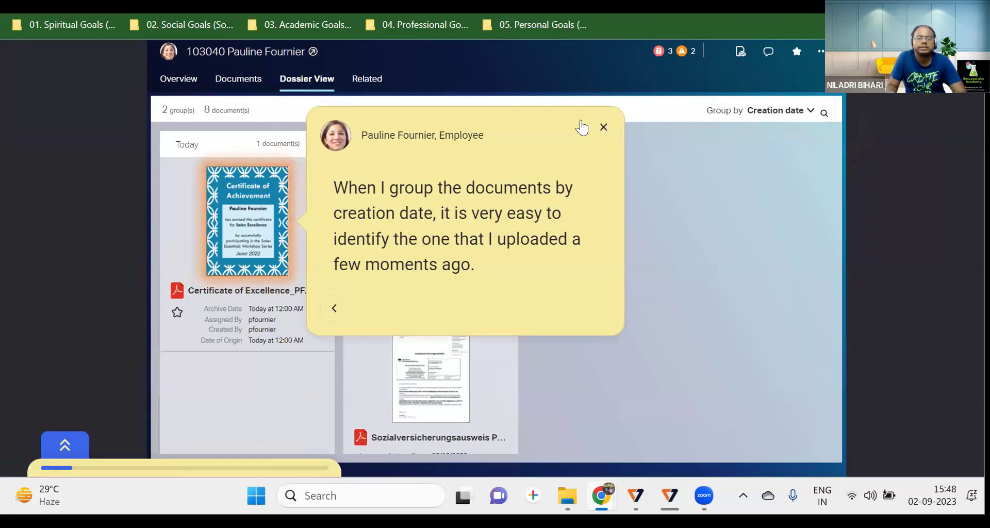
- Open Certificate of Excellence_PF.pdf from the Today group and review its contents in the viewer
{"action": "left_click", "coordinate": [603, 127]}
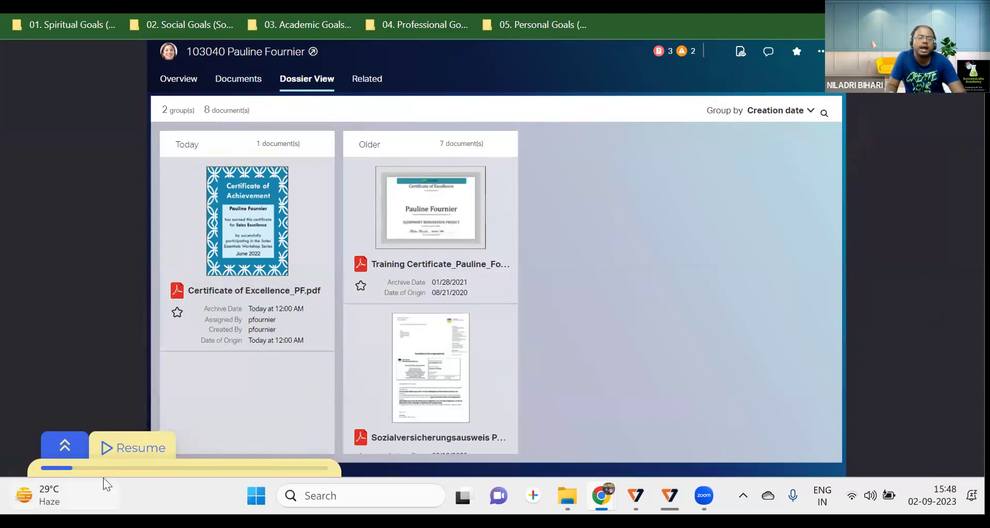
{"action": "left_click", "coordinate": [124, 448]}
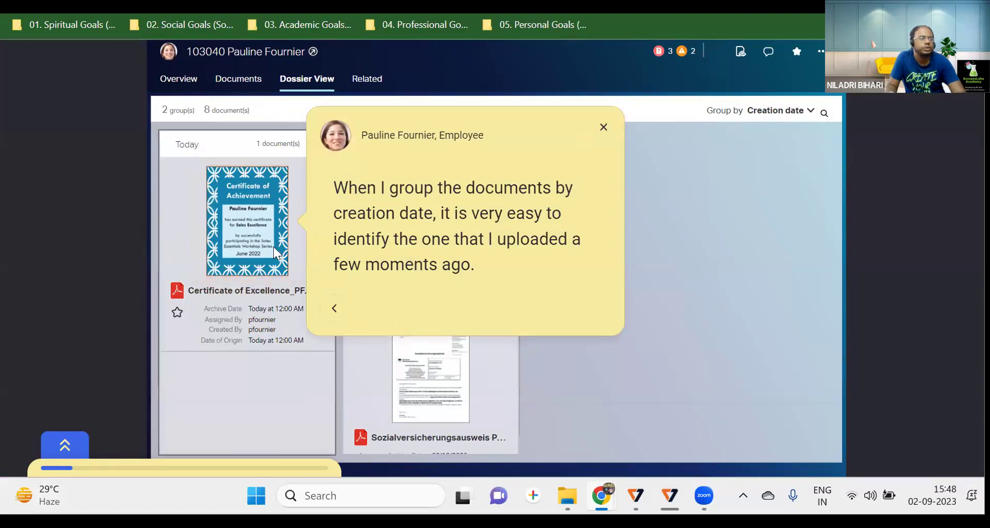
{"action": "left_click", "coordinate": [256, 236]}
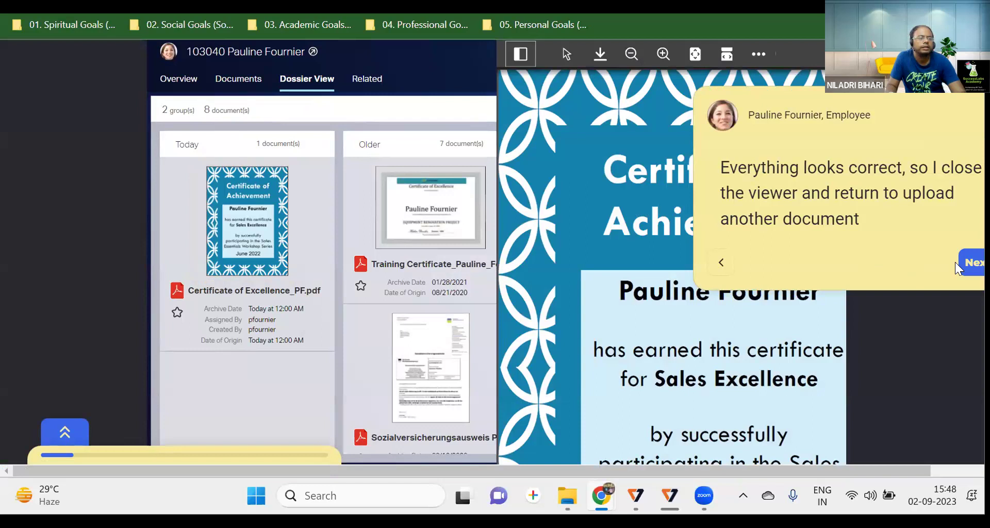
{"action": "scroll", "coordinate": [704, 341], "scroll_direction": "down", "scroll_amount": 5}
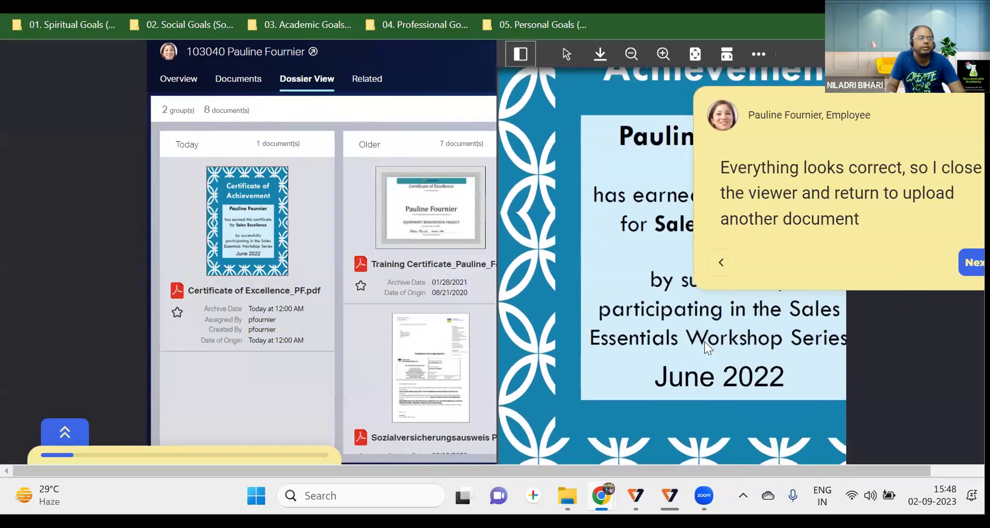
{"action": "scroll", "coordinate": [704, 341], "scroll_direction": "up", "scroll_amount": 5}
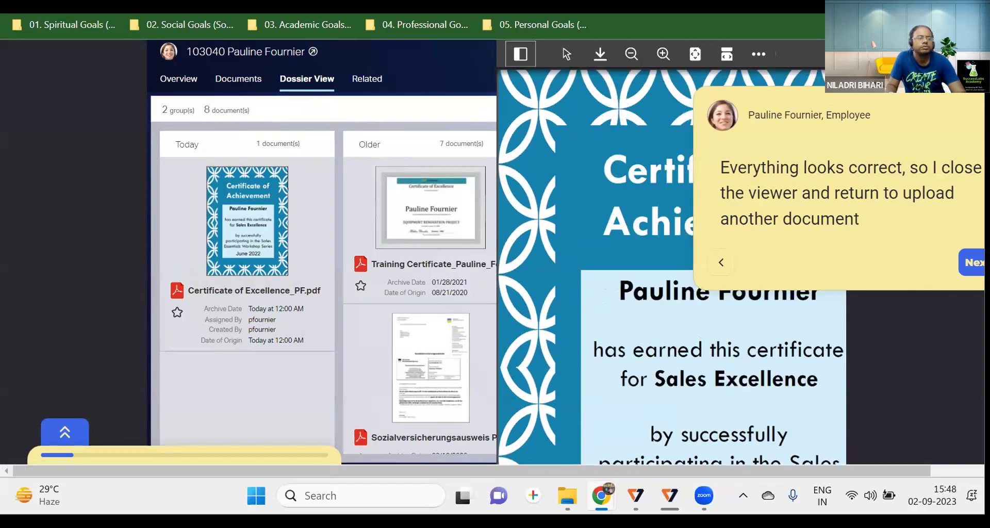
- Close the certificate viewer and return to the workspace Overview
{"action": "left_click", "coordinate": [919, 263]}
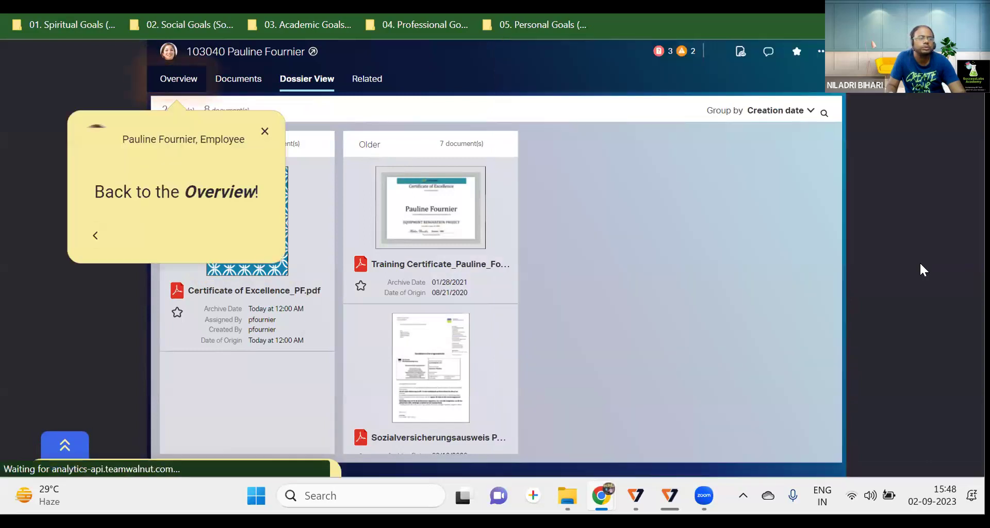
{"action": "left_click", "coordinate": [191, 79]}
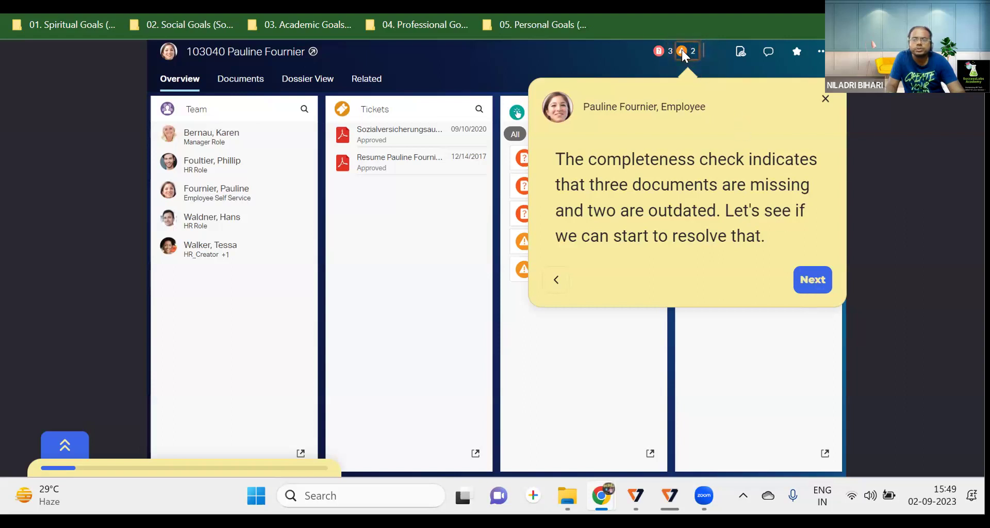
- Add an updated version of the outdated Social Insurance document in the Document Self Service widget, submitting it for HRBP approval
{"action": "left_click", "coordinate": [815, 279]}
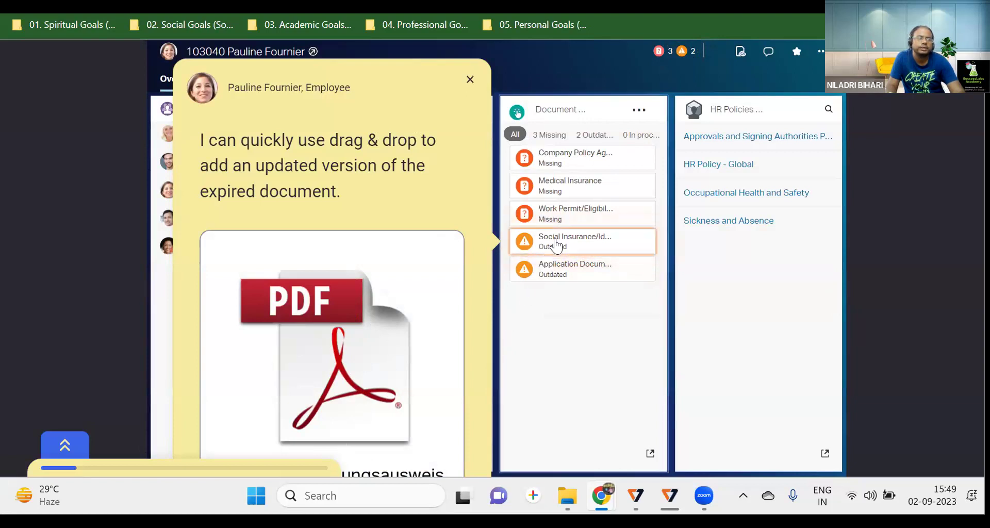
{"action": "left_click", "coordinate": [380, 295]}
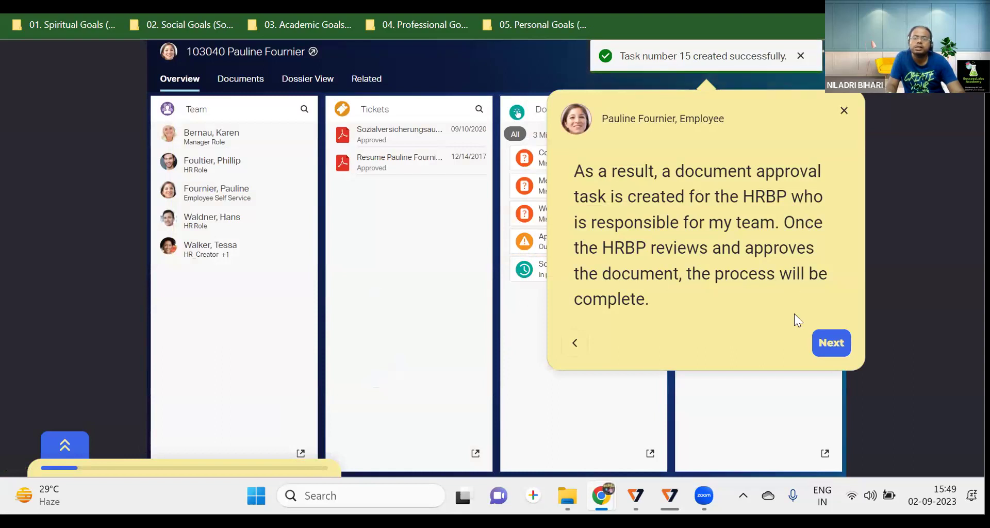
{"action": "left_click", "coordinate": [829, 355]}
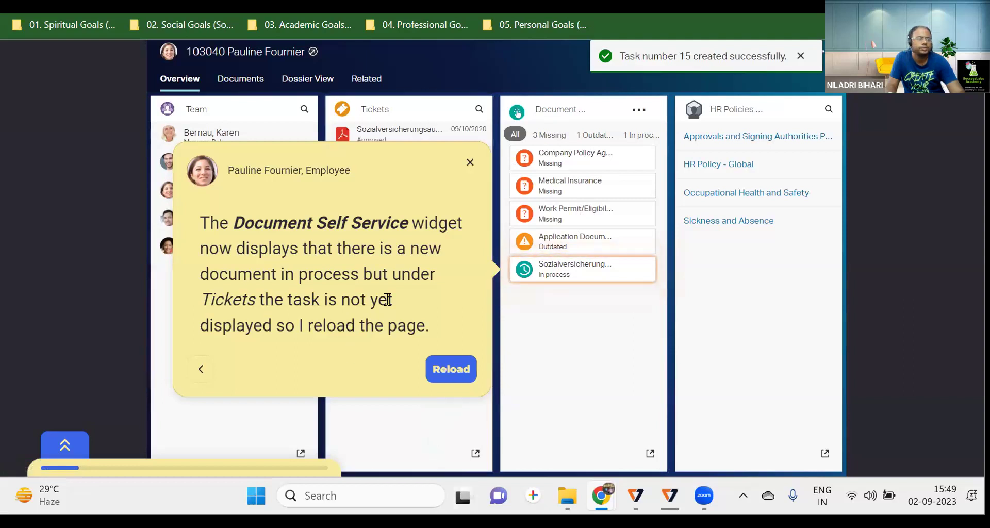
- Reload the workspace to refresh its tickets and completeness check, and view the submitted document's task in the Tickets Overview
{"action": "left_click", "coordinate": [555, 271]}
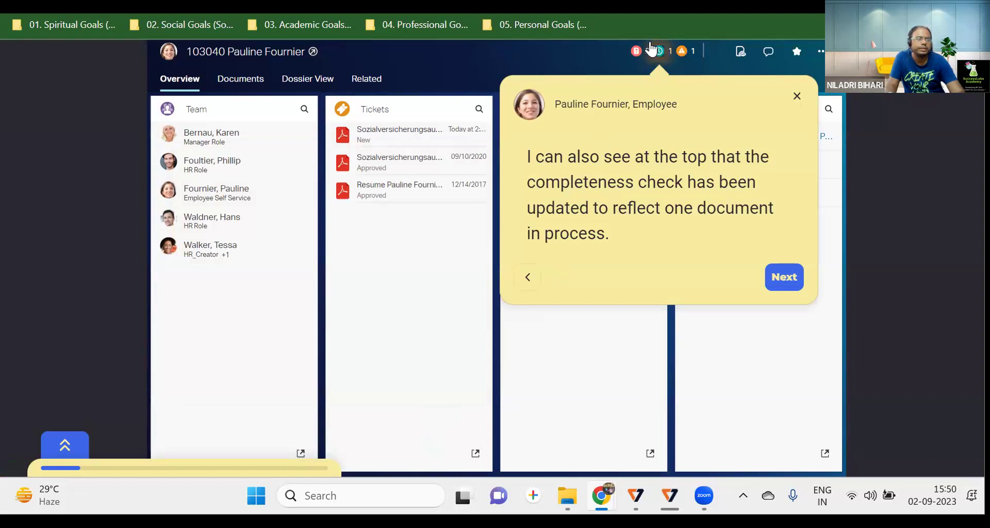
{"action": "left_click", "coordinate": [783, 278]}
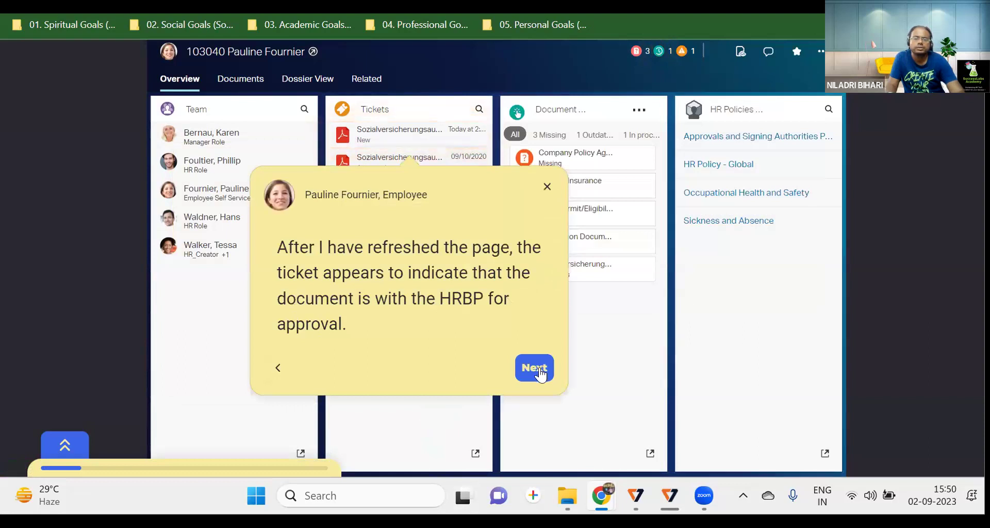
{"action": "left_click", "coordinate": [539, 368]}
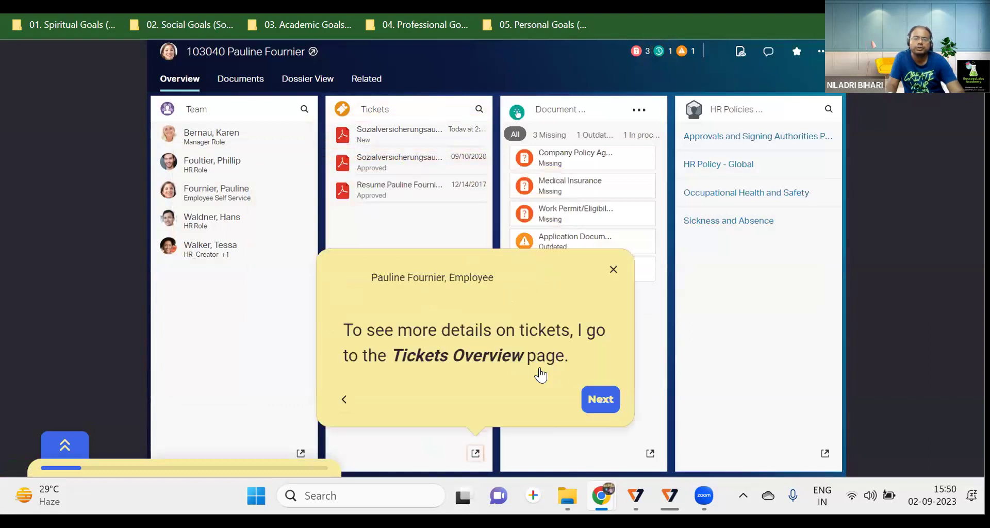
{"action": "left_click", "coordinate": [600, 400]}
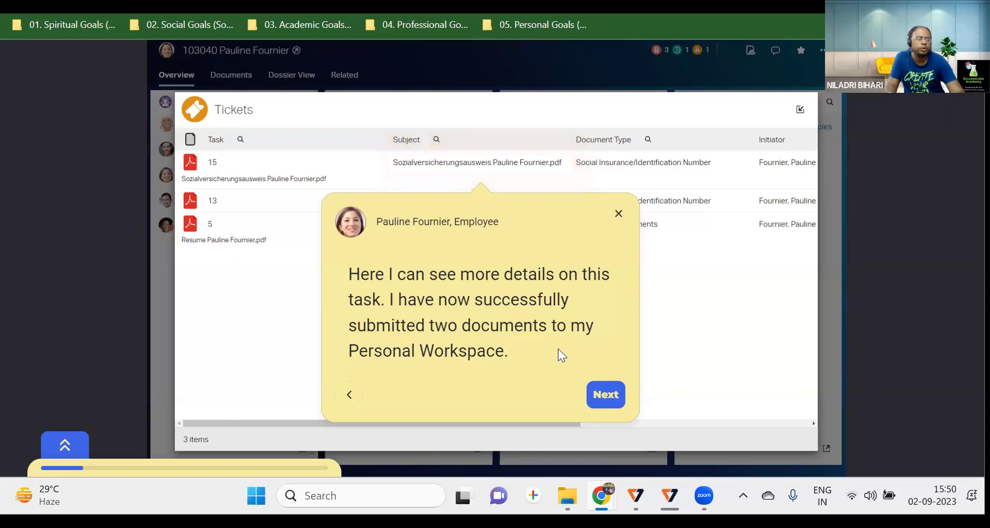
{"action": "left_click", "coordinate": [611, 391]}
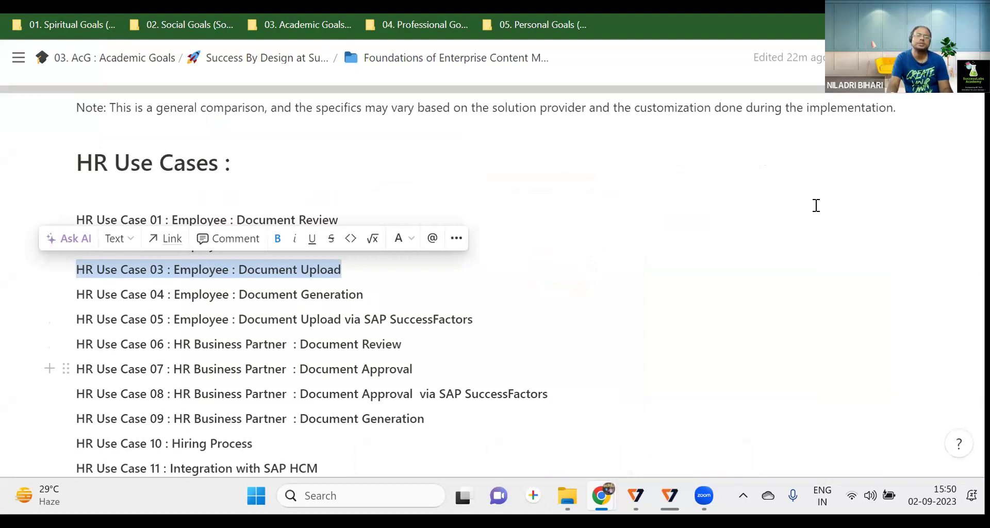
- Examine the HR Use Cases list in the notes page, highlighting Document Generation in HR Use Case 04
{"action": "left_click", "coordinate": [436, 340]}
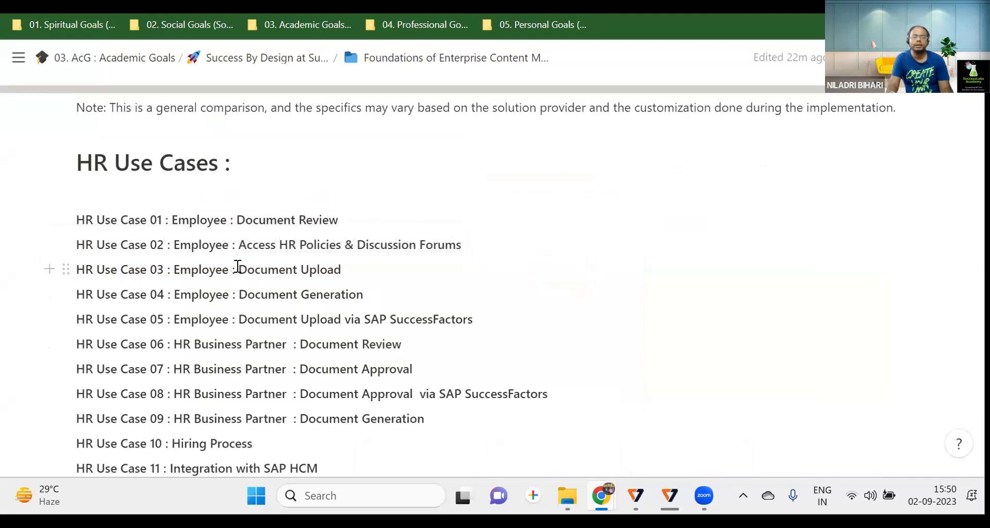
{"action": "scroll", "coordinate": [261, 299], "scroll_direction": "up", "scroll_amount": 10}
{"action": "scroll", "coordinate": [261, 299], "scroll_direction": "up", "scroll_amount": 15}
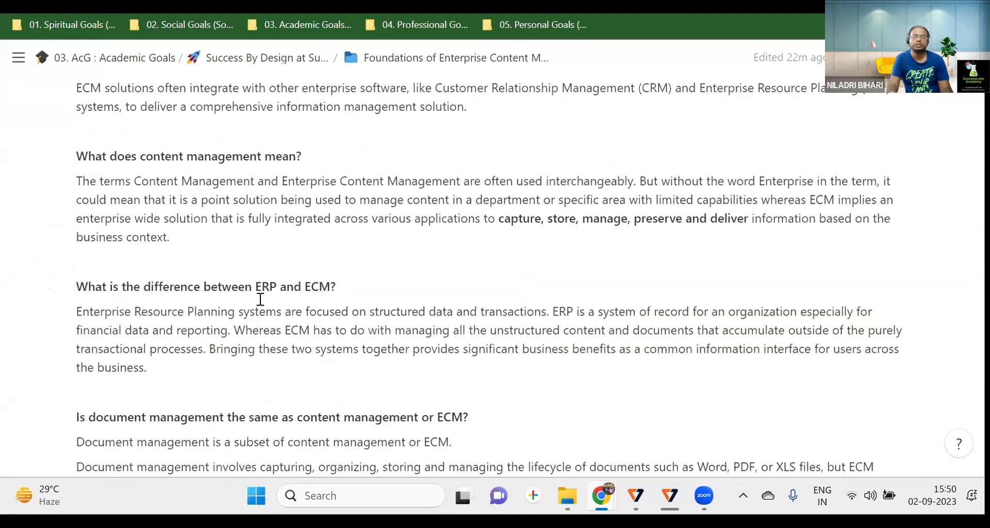
{"action": "scroll", "coordinate": [261, 299], "scroll_direction": "down", "scroll_amount": 20}
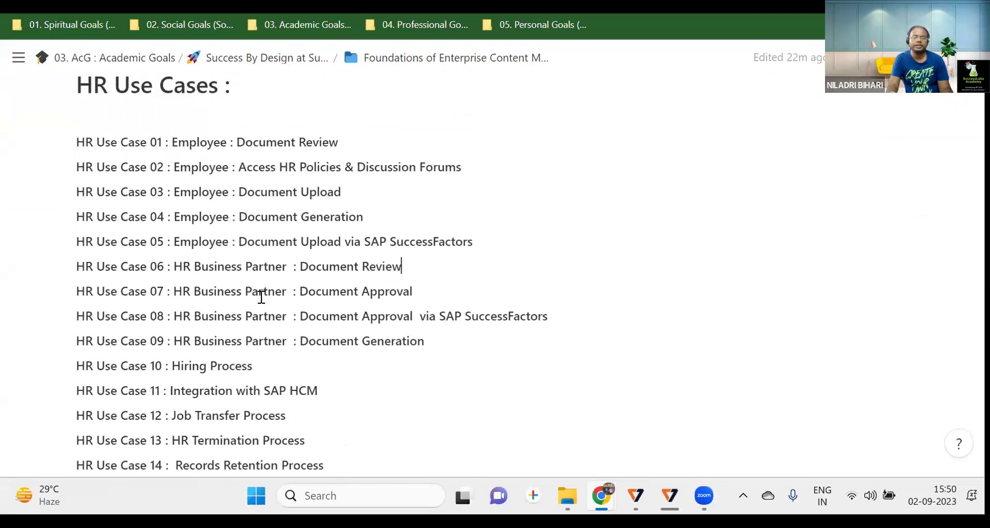
{"action": "left_click", "coordinate": [357, 193]}
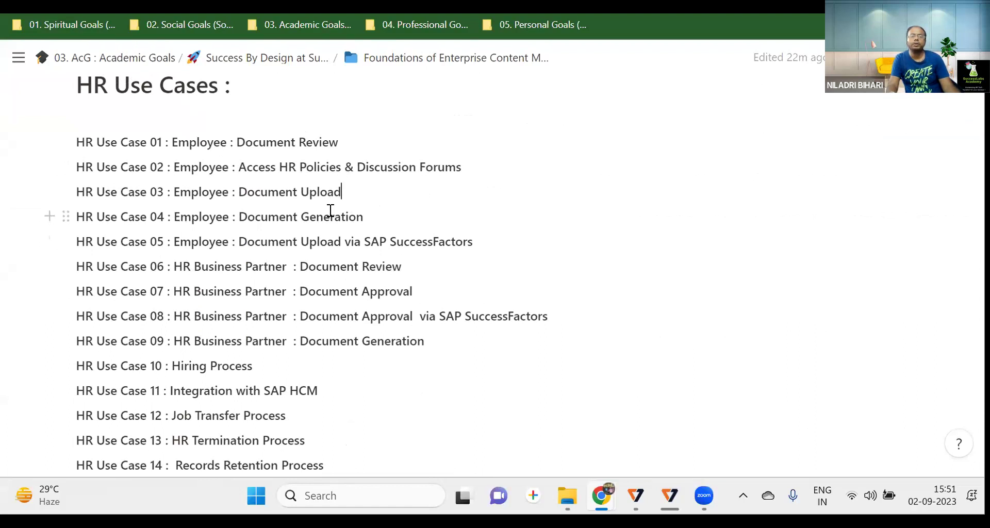
{"action": "double_click", "coordinate": [383, 216]}
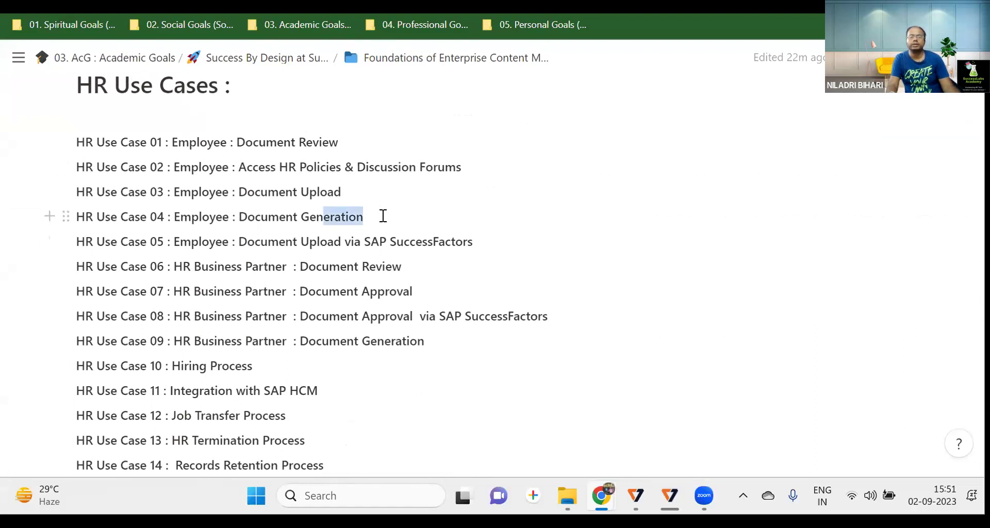
{"action": "left_click_drag", "start_coordinate": [383, 216], "coordinate": [240, 215]}
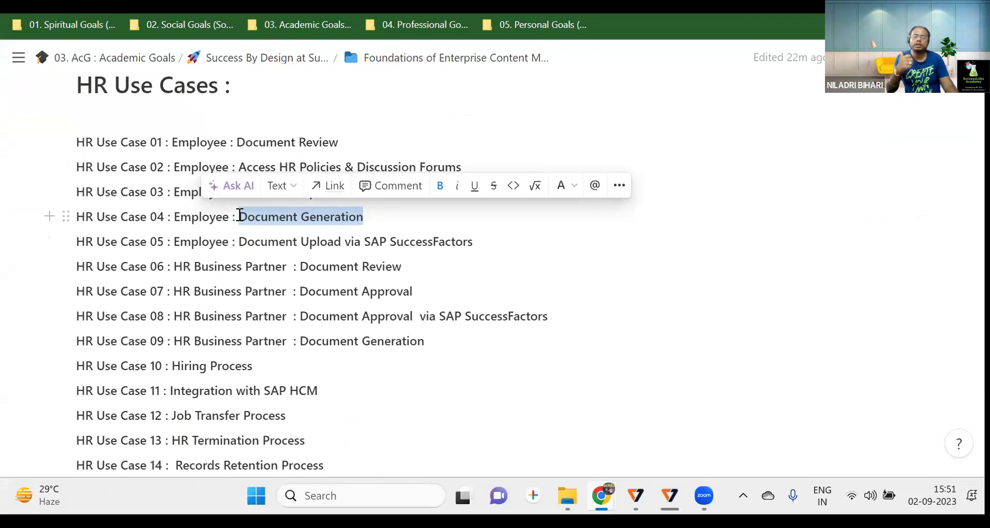
{"action": "left_click", "coordinate": [393, 231]}
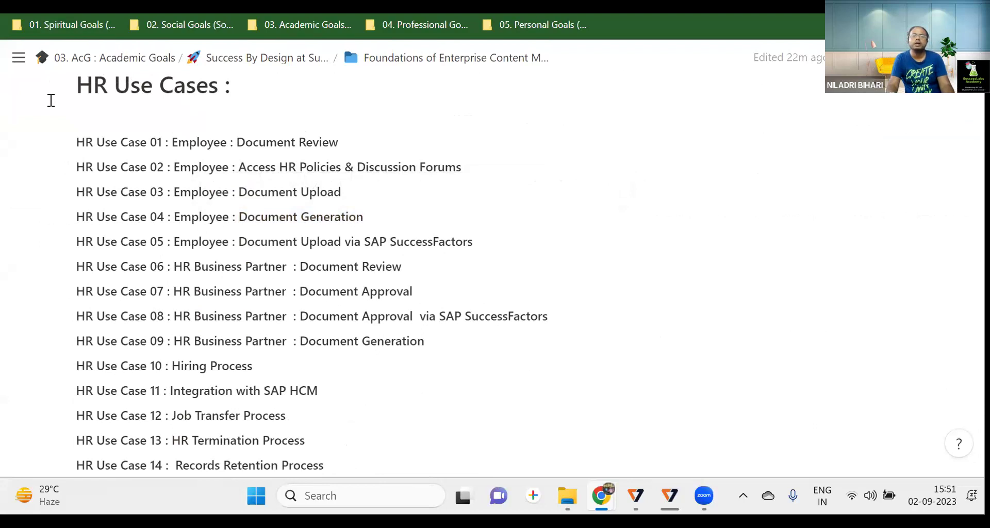
- Switch to the YouTube channel page and look over its Home section
{"action": "key", "text": "ctrl+Tab"}
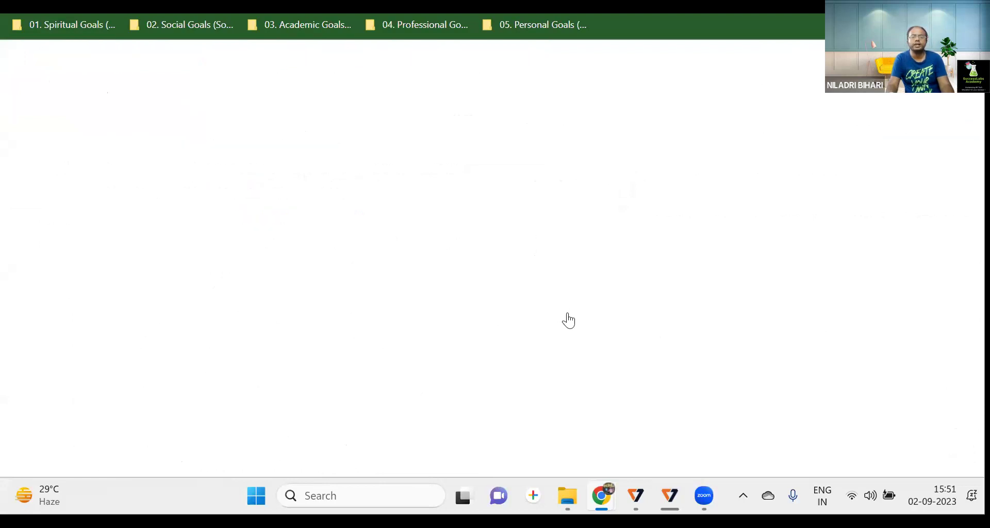
{"action": "scroll", "coordinate": [563, 368], "scroll_direction": "down", "scroll_amount": 8}
{"action": "scroll", "coordinate": [562, 368], "scroll_direction": "up", "scroll_amount": 10}
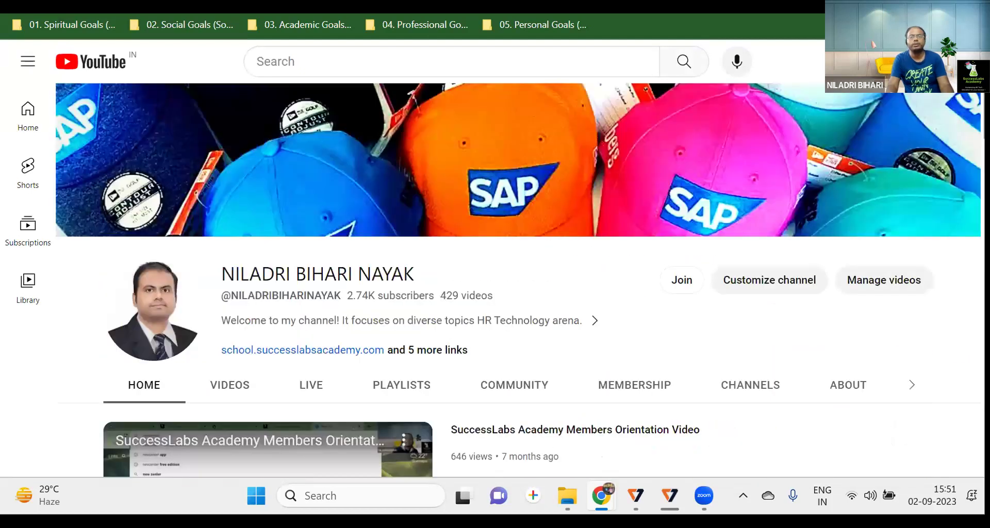
- Switch to the SuccessLabs Academy site and browse the All Courses listing, including the Diamond and Gold Membership plans
{"action": "key", "text": "ctrl+Tab"}
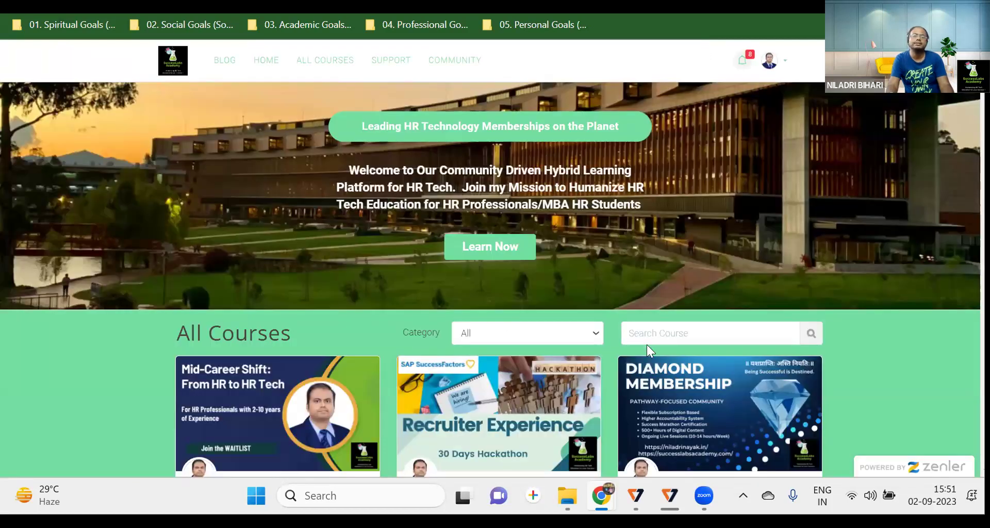
{"action": "scroll", "coordinate": [647, 344], "scroll_direction": "down", "scroll_amount": 3}
{"action": "scroll", "coordinate": [649, 353], "scroll_direction": "down", "scroll_amount": 4}
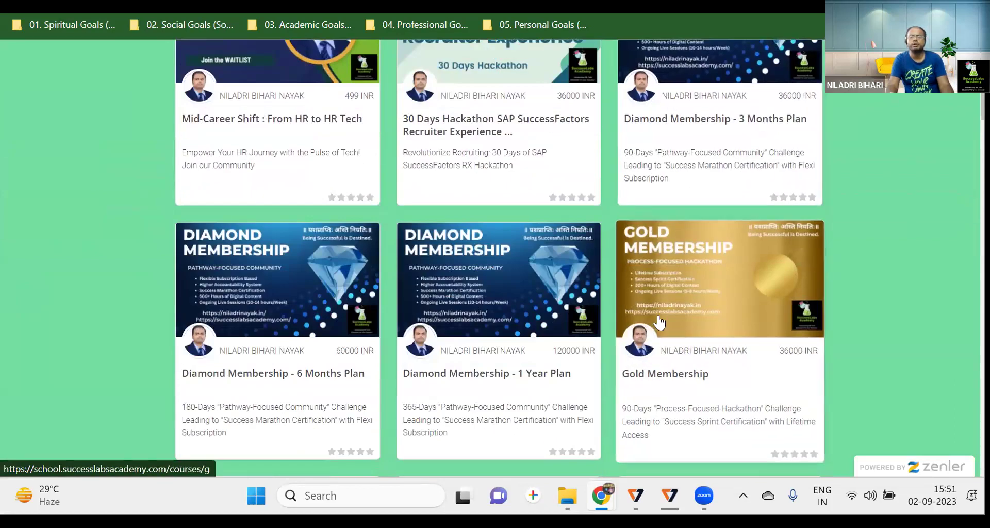
{"action": "scroll", "coordinate": [659, 322], "scroll_direction": "up", "scroll_amount": 8}
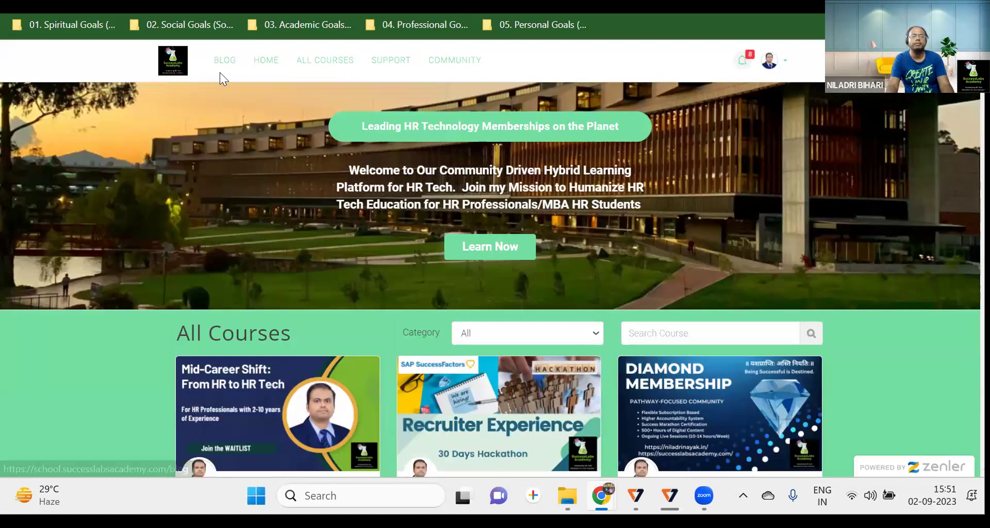